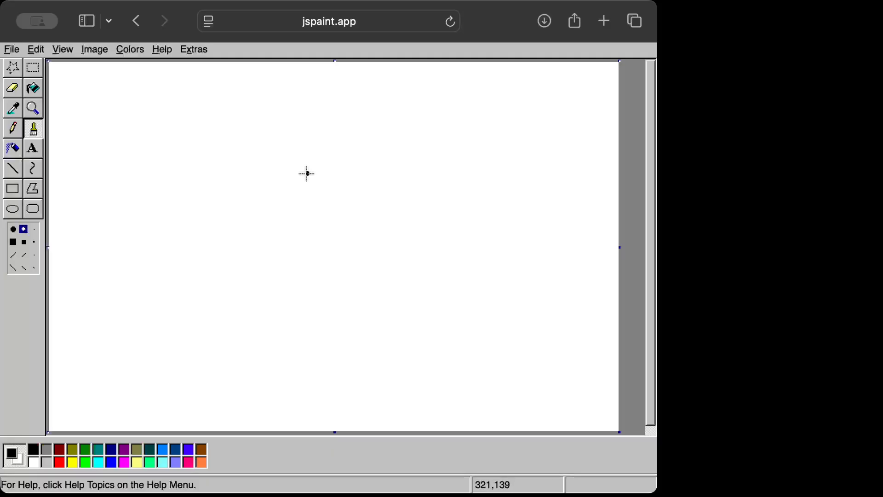
Paint the figure's lower body in black with the Brush: a vertical torso line, a triangular skirt, two legs and high-heeled shoes.
{"action": "mouse_move", "coordinate": [307, 173]}
{"action": "left_mouse_down"}
{"action": "mouse_move", "coordinate": [305, 211]}
{"action": "mouse_move", "coordinate": [307, 170]}
{"action": "mouse_move", "coordinate": [305, 218]}
{"action": "mouse_move", "coordinate": [274, 259]}
{"action": "mouse_move", "coordinate": [339, 259]}
{"action": "mouse_move", "coordinate": [307, 215]}
{"action": "left_mouse_up"}
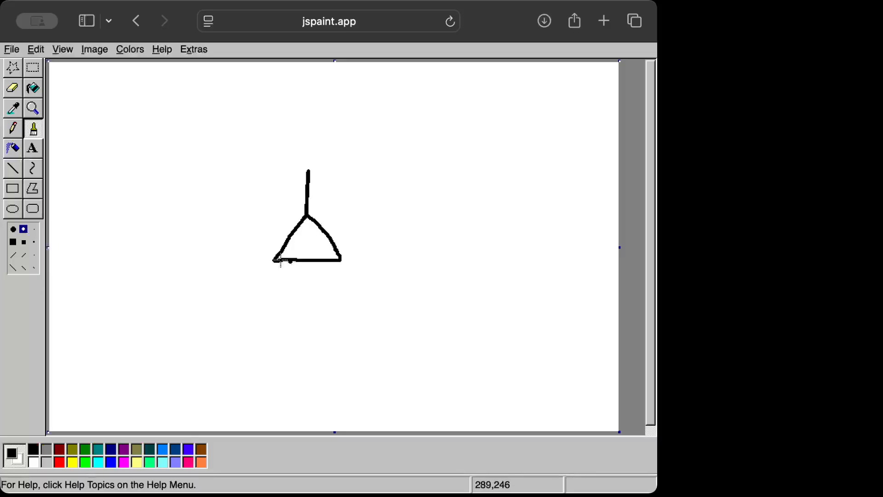
{"action": "mouse_move", "coordinate": [283, 260]}
{"action": "left_mouse_down"}
{"action": "mouse_move", "coordinate": [279, 290]}
{"action": "mouse_move", "coordinate": [289, 291]}
{"action": "mouse_move", "coordinate": [299, 257]}
{"action": "mouse_move", "coordinate": [316, 268]}
{"action": "mouse_move", "coordinate": [320, 295]}
{"action": "mouse_move", "coordinate": [333, 262]}
{"action": "left_mouse_up"}
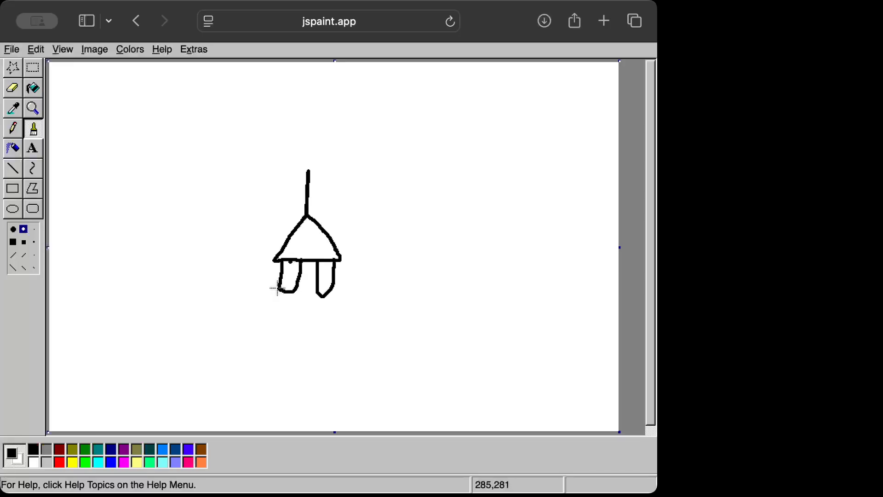
{"action": "mouse_move", "coordinate": [279, 288]}
{"action": "left_mouse_down"}
{"action": "mouse_move", "coordinate": [259, 311]}
{"action": "mouse_move", "coordinate": [285, 297]}
{"action": "mouse_move", "coordinate": [295, 308]}
{"action": "mouse_move", "coordinate": [293, 289]}
{"action": "mouse_move", "coordinate": [317, 294]}
{"action": "mouse_move", "coordinate": [315, 308]}
{"action": "mouse_move", "coordinate": [325, 296]}
{"action": "mouse_move", "coordinate": [333, 289]}
{"action": "left_mouse_up"}
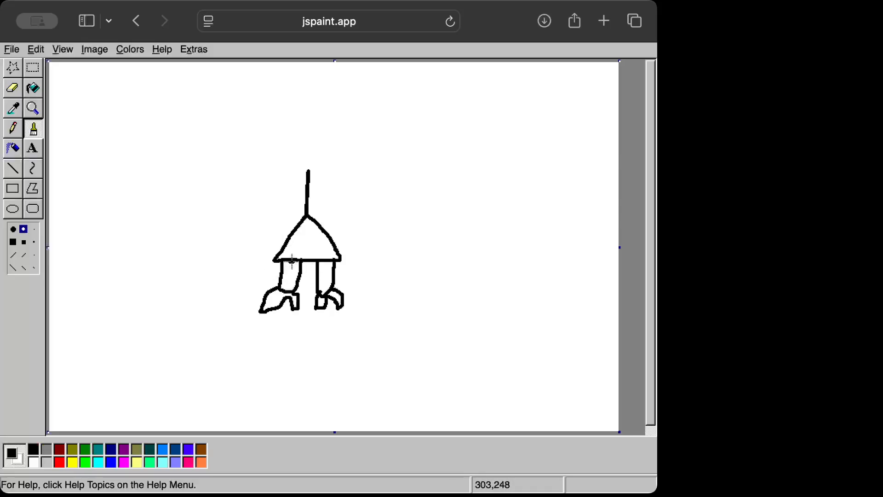
Cross-hatch both legs with black diagonal strokes to form fishnet stockings.
{"action": "left_click_drag", "start_coordinate": [293, 260], "coordinate": [287, 270]}
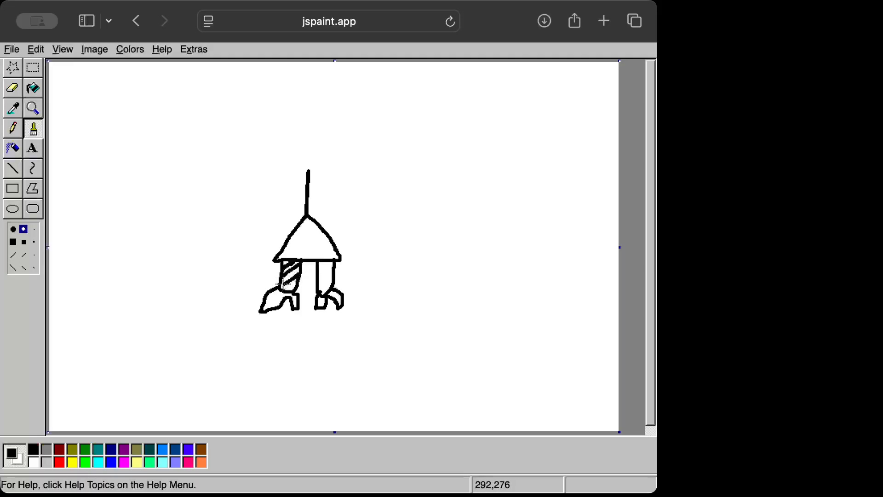
{"action": "left_click_drag", "start_coordinate": [285, 260], "coordinate": [294, 270]}
{"action": "left_click_drag", "start_coordinate": [280, 264], "coordinate": [294, 290]}
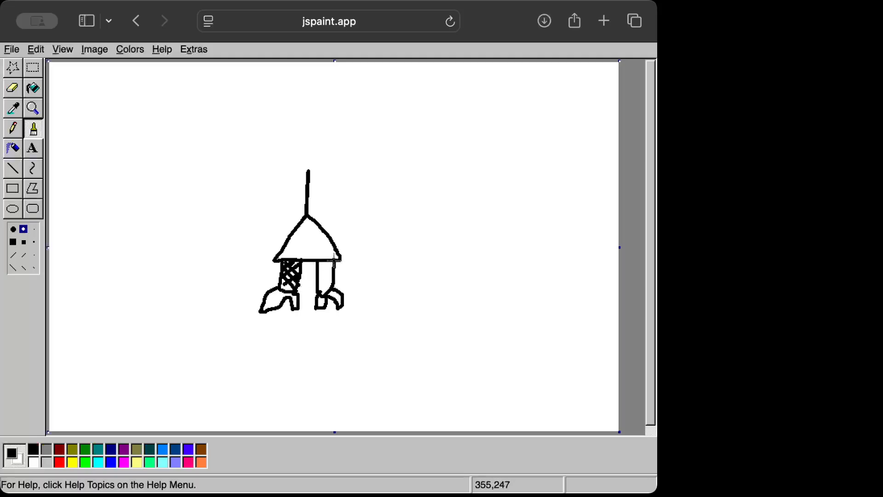
{"action": "mouse_move", "coordinate": [332, 259]}
{"action": "left_mouse_down"}
{"action": "mouse_move", "coordinate": [316, 292]}
{"action": "mouse_move", "coordinate": [329, 269]}
{"action": "mouse_move", "coordinate": [318, 285]}
{"action": "mouse_move", "coordinate": [342, 270]}
{"action": "mouse_move", "coordinate": [321, 288]}
{"action": "mouse_move", "coordinate": [321, 259]}
{"action": "mouse_move", "coordinate": [337, 290]}
{"action": "mouse_move", "coordinate": [329, 292]}
{"action": "mouse_move", "coordinate": [318, 269]}
{"action": "mouse_move", "coordinate": [324, 285]}
{"action": "mouse_move", "coordinate": [313, 277]}
{"action": "mouse_move", "coordinate": [319, 287]}
{"action": "mouse_move", "coordinate": [324, 261]}
{"action": "left_mouse_up"}
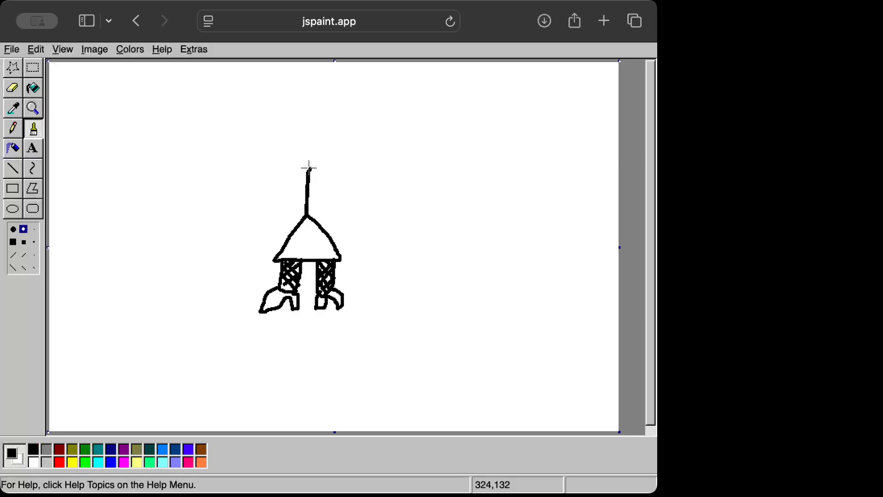
Draw a large round head above the torso with oversized lips, a mouth line, a beauty mark, two small round eyes and a curved nose.
{"action": "mouse_move", "coordinate": [309, 168]}
{"action": "left_mouse_down"}
{"action": "mouse_move", "coordinate": [268, 153]}
{"action": "mouse_move", "coordinate": [252, 123]}
{"action": "mouse_move", "coordinate": [262, 84]}
{"action": "mouse_move", "coordinate": [289, 70]}
{"action": "mouse_move", "coordinate": [325, 71]}
{"action": "mouse_move", "coordinate": [351, 98]}
{"action": "mouse_move", "coordinate": [351, 133]}
{"action": "mouse_move", "coordinate": [307, 167]}
{"action": "left_mouse_up"}
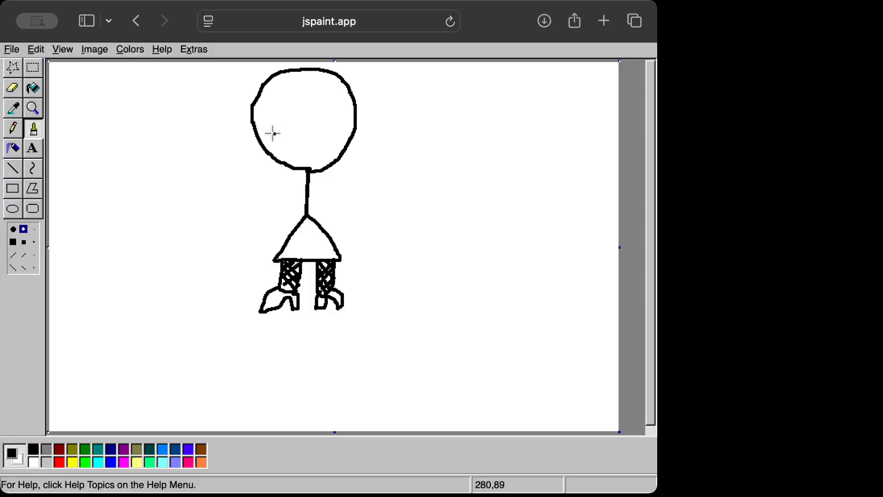
{"action": "mouse_move", "coordinate": [271, 131]}
{"action": "left_mouse_down"}
{"action": "mouse_move", "coordinate": [321, 121]}
{"action": "mouse_move", "coordinate": [340, 134]}
{"action": "mouse_move", "coordinate": [305, 150]}
{"action": "mouse_move", "coordinate": [263, 135]}
{"action": "mouse_move", "coordinate": [273, 133]}
{"action": "left_mouse_up"}
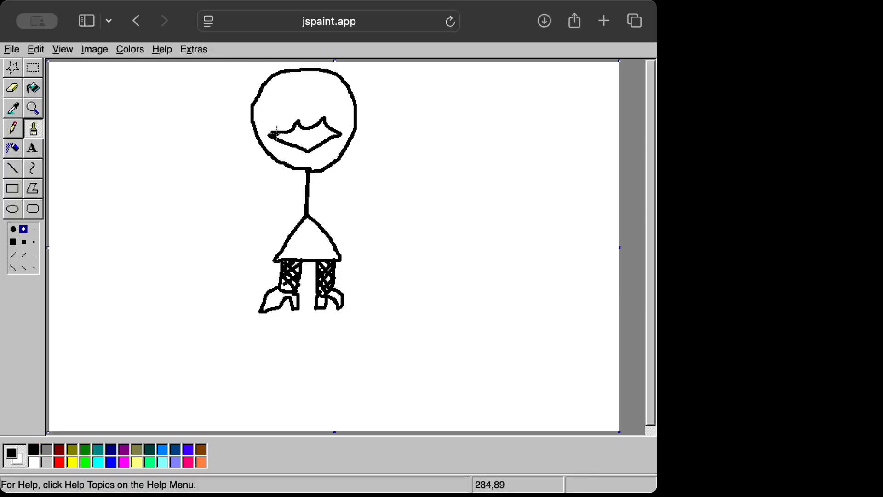
{"action": "left_click", "coordinate": [297, 117]}
{"action": "left_click", "coordinate": [279, 121]}
{"action": "left_click_drag", "start_coordinate": [299, 136], "coordinate": [319, 134]}
{"action": "left_click_drag", "start_coordinate": [292, 96], "coordinate": [321, 99]}
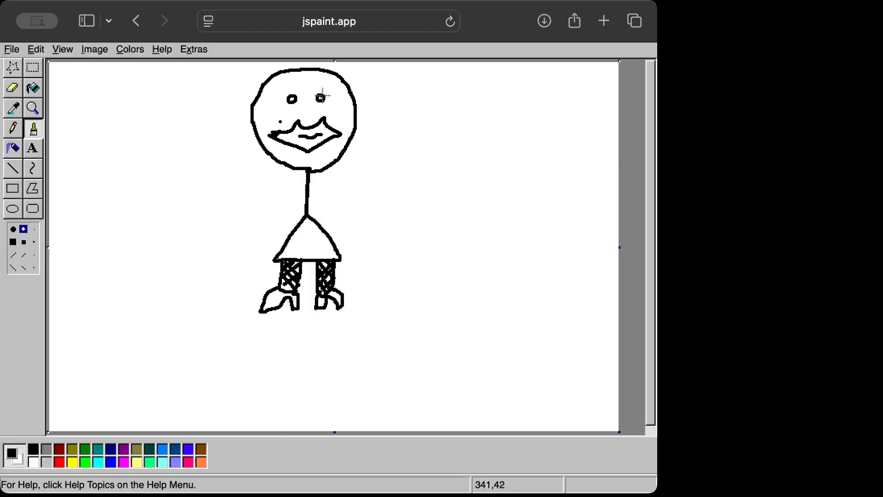
{"action": "left_click_drag", "start_coordinate": [308, 105], "coordinate": [309, 114]}
Fill the lips with magenta and the high-heeled shoes with red.
{"action": "left_click", "coordinate": [35, 92]}
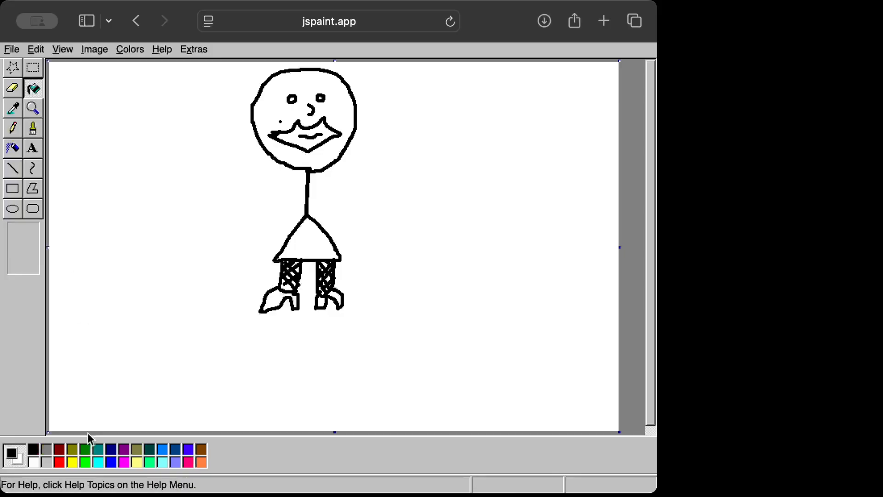
{"action": "left_click", "coordinate": [126, 464]}
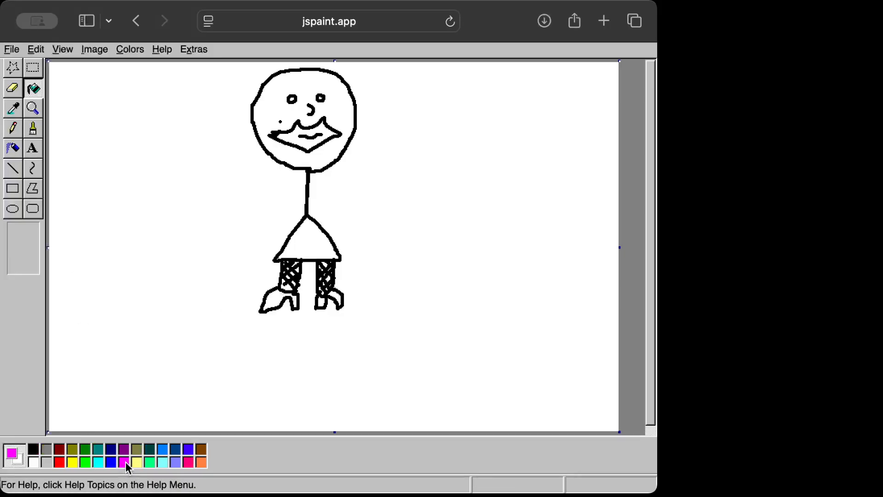
{"action": "left_click", "coordinate": [301, 131]}
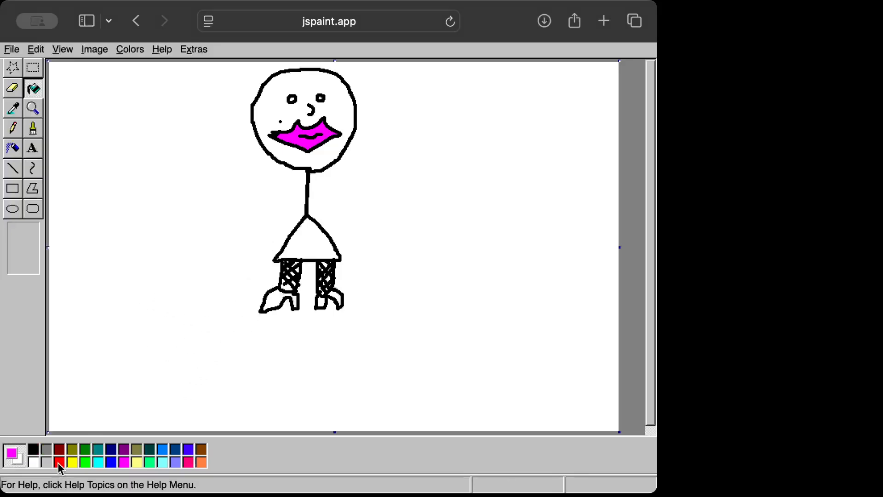
{"action": "left_click", "coordinate": [276, 297]}
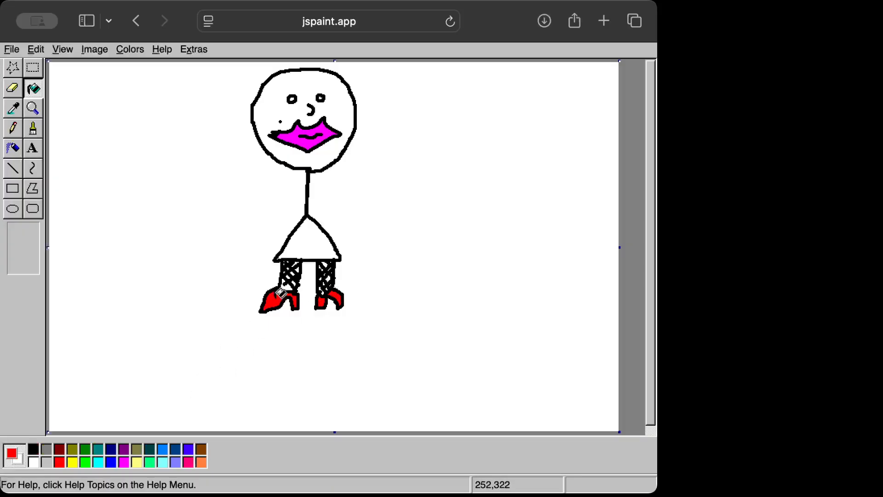
Draw a muscular raised arm in black on the right side of the torso, with a bulging upper arm, elbow, forearm and wrist cuff.
{"action": "left_click", "coordinate": [33, 129]}
{"action": "left_click", "coordinate": [32, 449]}
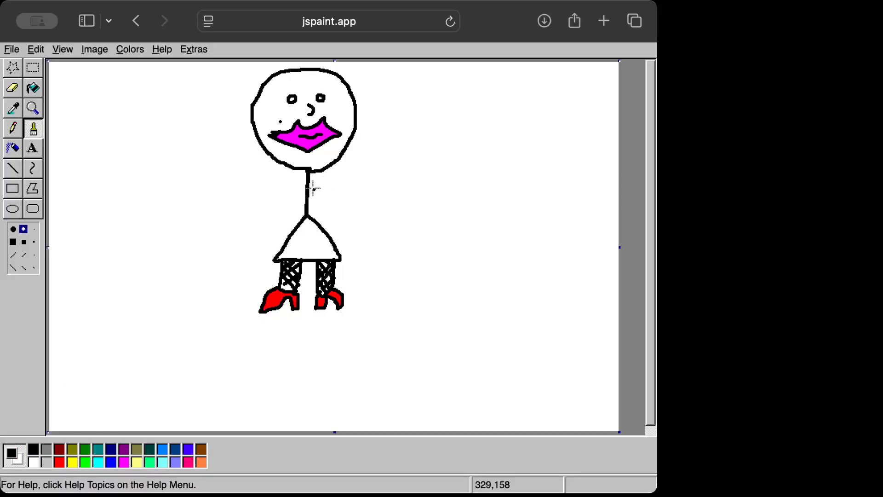
{"action": "mouse_move", "coordinate": [309, 187]}
{"action": "left_mouse_down"}
{"action": "mouse_move", "coordinate": [332, 176]}
{"action": "mouse_move", "coordinate": [353, 187]}
{"action": "mouse_move", "coordinate": [323, 209]}
{"action": "mouse_move", "coordinate": [341, 207]}
{"action": "mouse_move", "coordinate": [347, 205]}
{"action": "mouse_move", "coordinate": [328, 196]}
{"action": "left_mouse_up"}
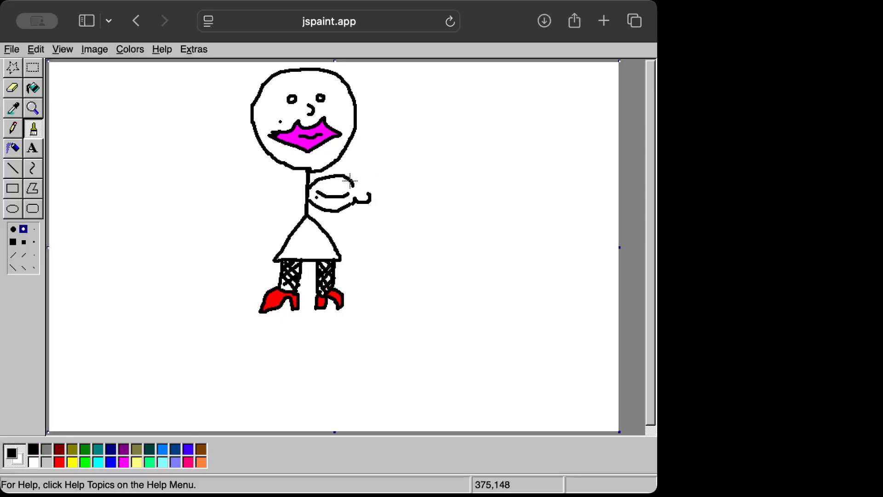
{"action": "mouse_move", "coordinate": [350, 180]}
{"action": "left_mouse_down"}
{"action": "mouse_move", "coordinate": [358, 164]}
{"action": "mouse_move", "coordinate": [391, 153]}
{"action": "left_mouse_up"}
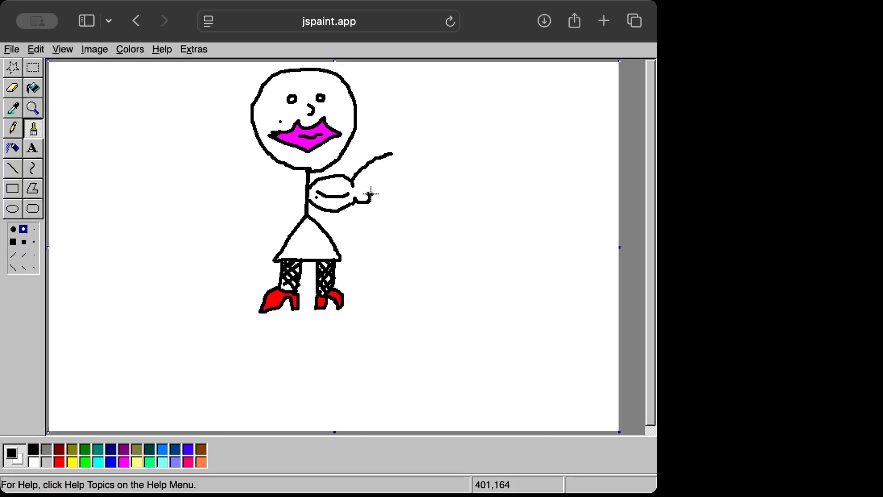
{"action": "mouse_move", "coordinate": [369, 195]}
{"action": "left_mouse_down"}
{"action": "mouse_move", "coordinate": [399, 172]}
{"action": "mouse_move", "coordinate": [394, 156]}
{"action": "left_mouse_up"}
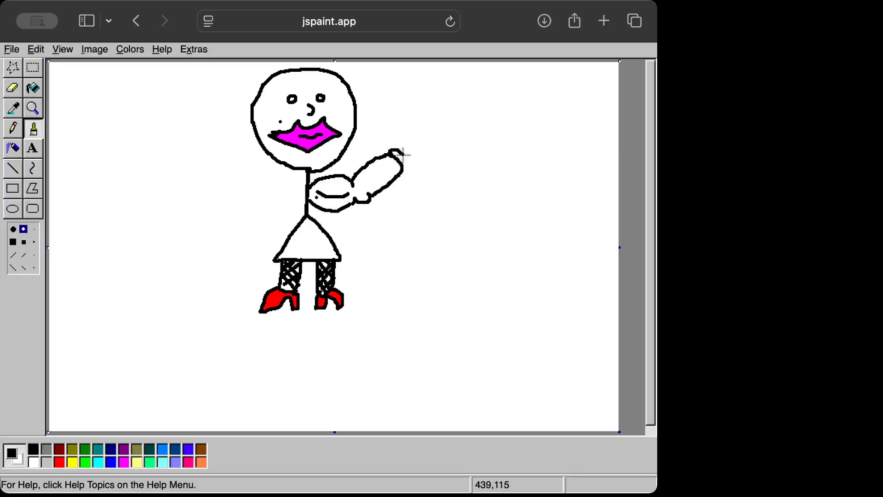
{"action": "left_click_drag", "start_coordinate": [403, 154], "coordinate": [407, 159]}
Draw a matching muscular arm with a wrist cuff on the left side of the torso, and add round boxing gloves to both arms.
{"action": "mouse_move", "coordinate": [303, 184]}
{"action": "left_mouse_down"}
{"action": "mouse_move", "coordinate": [273, 178]}
{"action": "mouse_move", "coordinate": [269, 189]}
{"action": "mouse_move", "coordinate": [305, 200]}
{"action": "mouse_move", "coordinate": [291, 209]}
{"action": "mouse_move", "coordinate": [274, 204]}
{"action": "mouse_move", "coordinate": [280, 193]}
{"action": "mouse_move", "coordinate": [294, 197]}
{"action": "mouse_move", "coordinate": [261, 204]}
{"action": "mouse_move", "coordinate": [282, 185]}
{"action": "mouse_move", "coordinate": [264, 178]}
{"action": "mouse_move", "coordinate": [239, 171]}
{"action": "mouse_move", "coordinate": [250, 196]}
{"action": "left_mouse_up"}
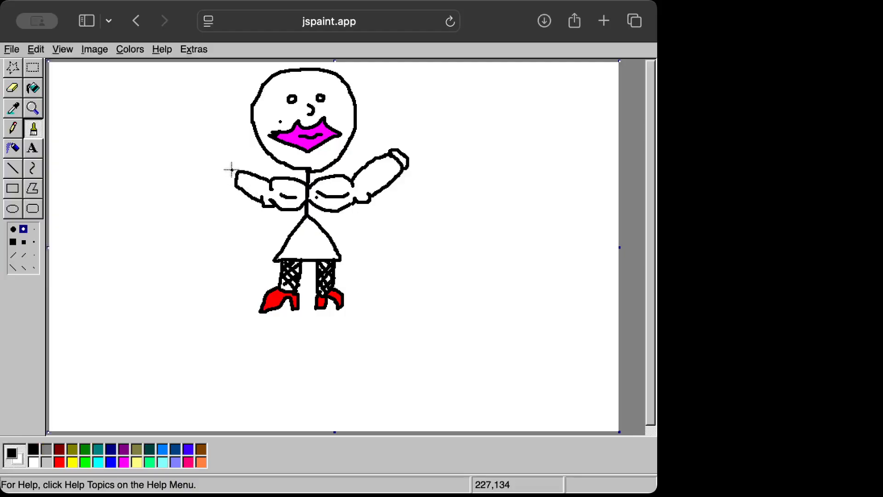
{"action": "left_click_drag", "start_coordinate": [238, 169], "coordinate": [232, 164]}
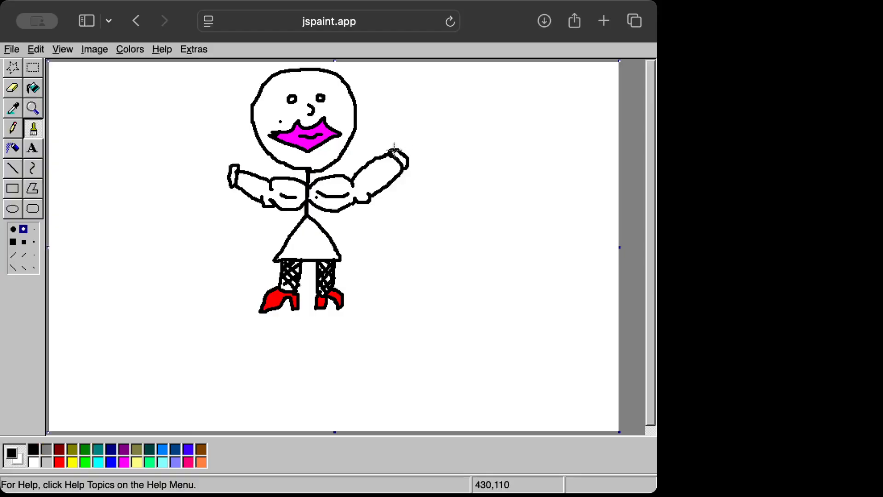
{"action": "mouse_move", "coordinate": [394, 151]}
{"action": "left_mouse_down"}
{"action": "mouse_move", "coordinate": [396, 120]}
{"action": "mouse_move", "coordinate": [422, 116]}
{"action": "mouse_move", "coordinate": [431, 132]}
{"action": "mouse_move", "coordinate": [409, 157]}
{"action": "left_mouse_up"}
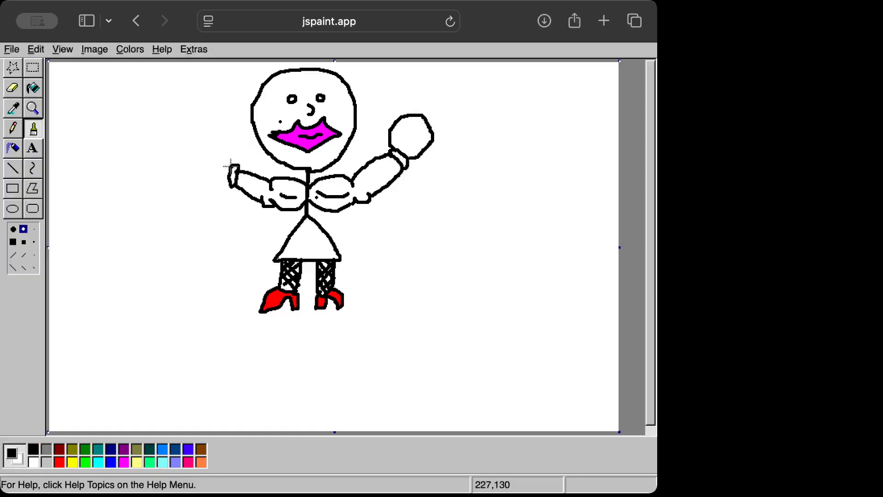
{"action": "mouse_move", "coordinate": [229, 161]}
{"action": "left_mouse_down"}
{"action": "mouse_move", "coordinate": [216, 147]}
{"action": "mouse_move", "coordinate": [198, 149]}
{"action": "mouse_move", "coordinate": [186, 170]}
{"action": "mouse_move", "coordinate": [214, 187]}
{"action": "left_mouse_up"}
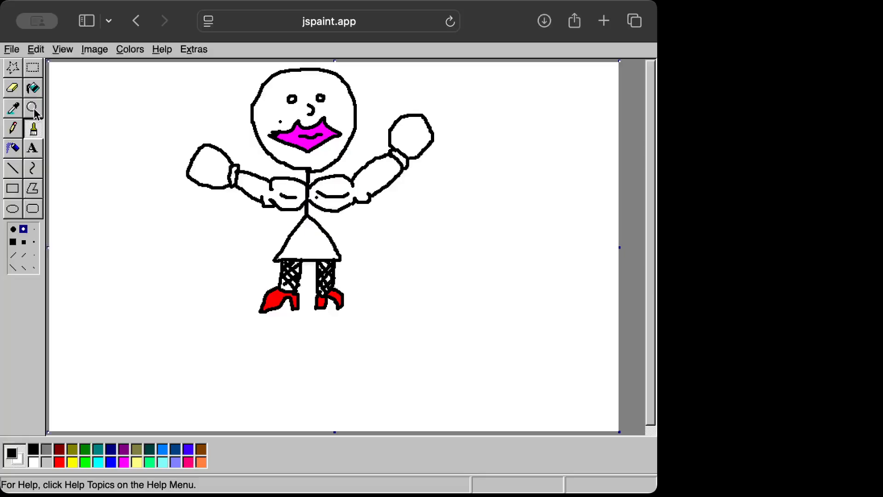
Fill both boxing gloves and their wrist cuffs with red.
{"action": "left_click", "coordinate": [33, 88]}
{"action": "left_click", "coordinate": [61, 462]}
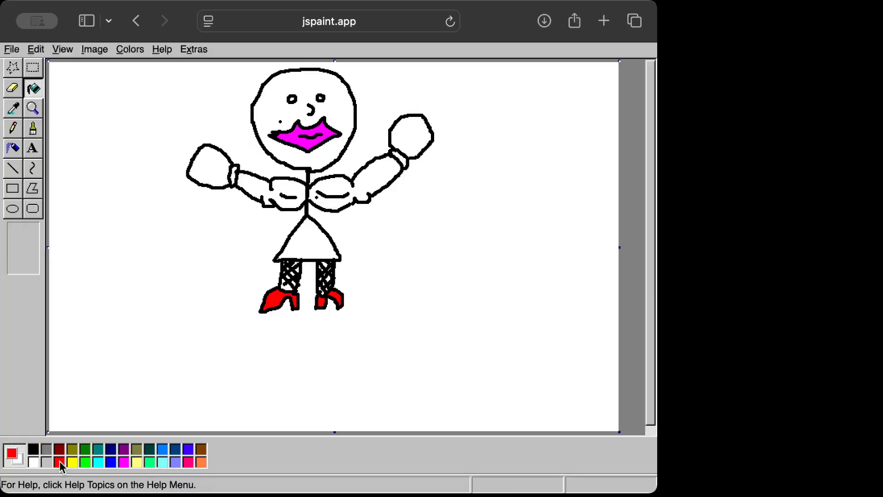
{"action": "left_click", "coordinate": [219, 162]}
{"action": "left_click", "coordinate": [421, 137]}
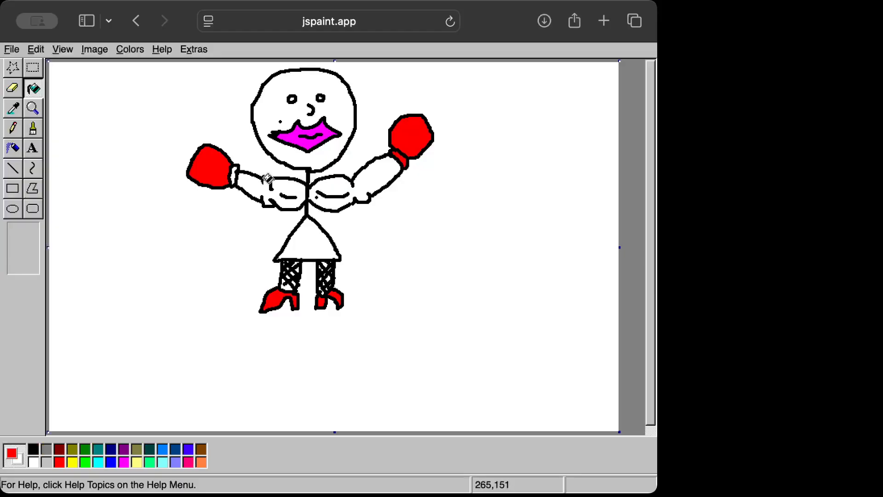
{"action": "left_click", "coordinate": [234, 172]}
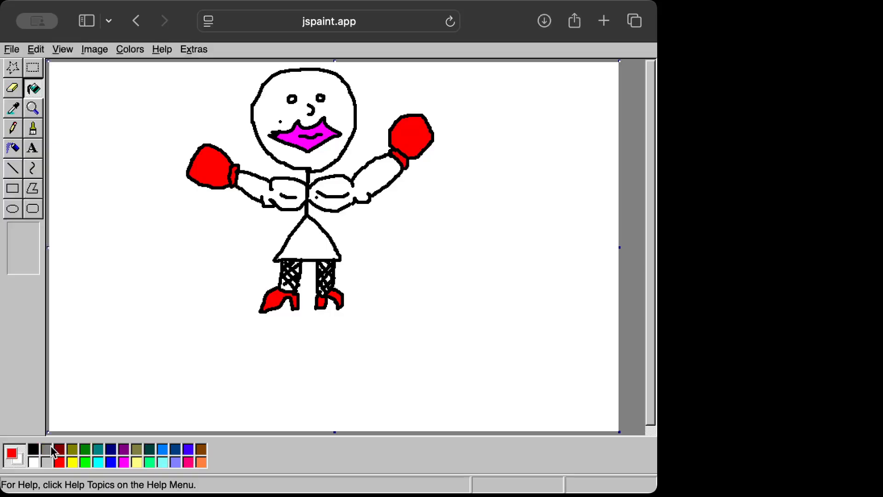
Brush loose black strands of hair on both sides of the head and a small ear-like curve inside its right edge.
{"action": "left_click", "coordinate": [34, 449]}
{"action": "left_click", "coordinate": [33, 129]}
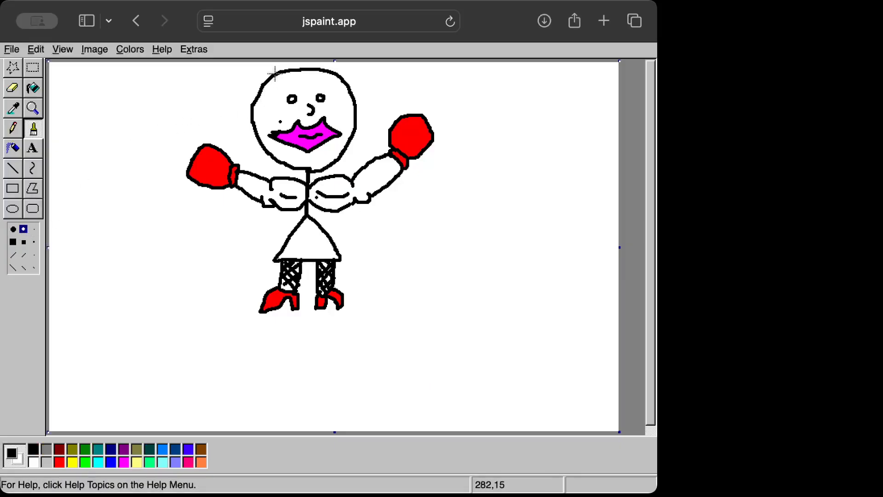
{"action": "mouse_move", "coordinate": [274, 72]}
{"action": "left_mouse_down"}
{"action": "mouse_move", "coordinate": [257, 74]}
{"action": "mouse_move", "coordinate": [226, 107]}
{"action": "left_mouse_up"}
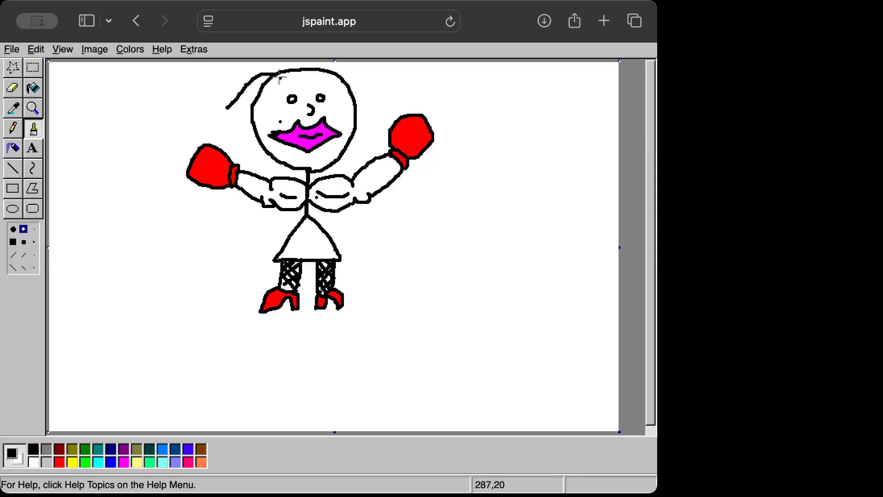
{"action": "left_click_drag", "start_coordinate": [268, 78], "coordinate": [236, 127]}
{"action": "mouse_move", "coordinate": [334, 73]}
{"action": "left_mouse_down"}
{"action": "mouse_move", "coordinate": [374, 91]}
{"action": "mouse_move", "coordinate": [338, 82]}
{"action": "mouse_move", "coordinate": [373, 107]}
{"action": "mouse_move", "coordinate": [344, 81]}
{"action": "mouse_move", "coordinate": [362, 91]}
{"action": "left_mouse_up"}
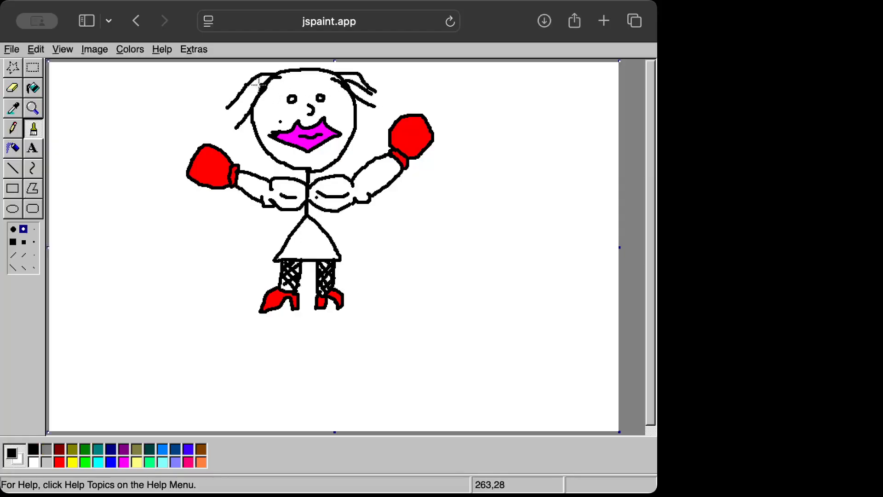
{"action": "mouse_move", "coordinate": [259, 83]}
{"action": "left_mouse_down"}
{"action": "mouse_move", "coordinate": [235, 112]}
{"action": "mouse_move", "coordinate": [240, 134]}
{"action": "left_mouse_up"}
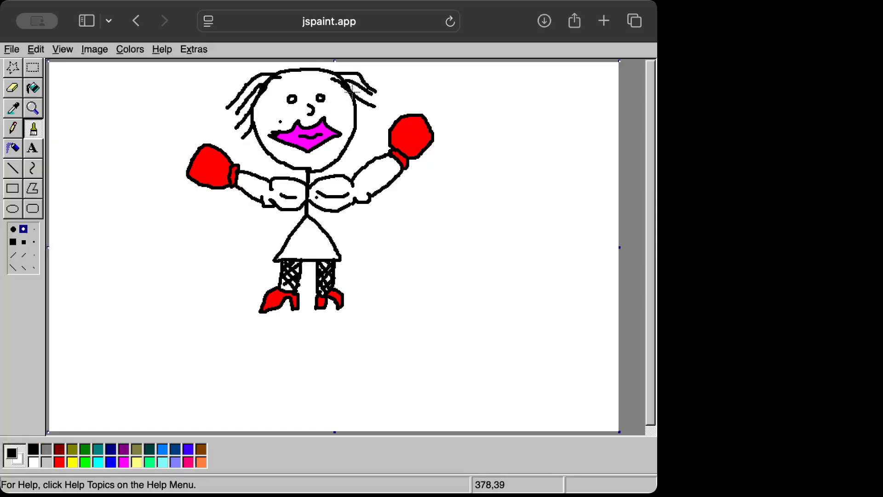
{"action": "left_click_drag", "start_coordinate": [352, 88], "coordinate": [381, 99]}
{"action": "left_click_drag", "start_coordinate": [273, 67], "coordinate": [239, 77]}
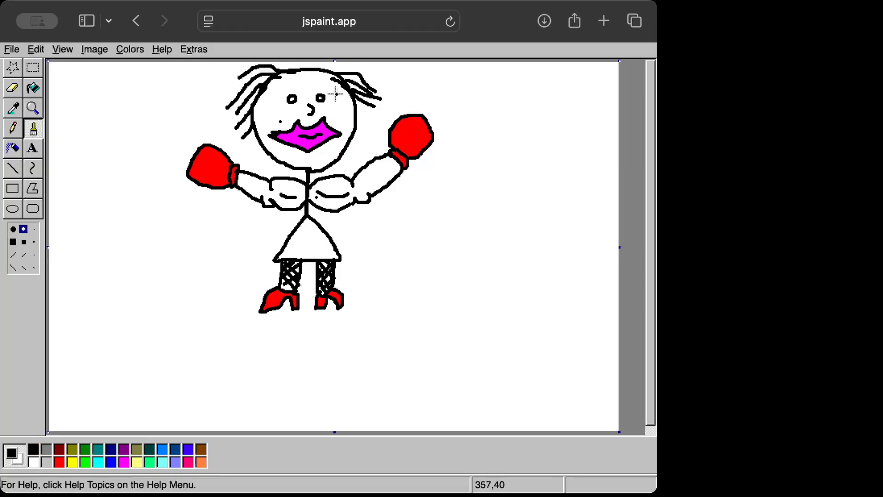
{"action": "left_click_drag", "start_coordinate": [344, 95], "coordinate": [348, 106]}
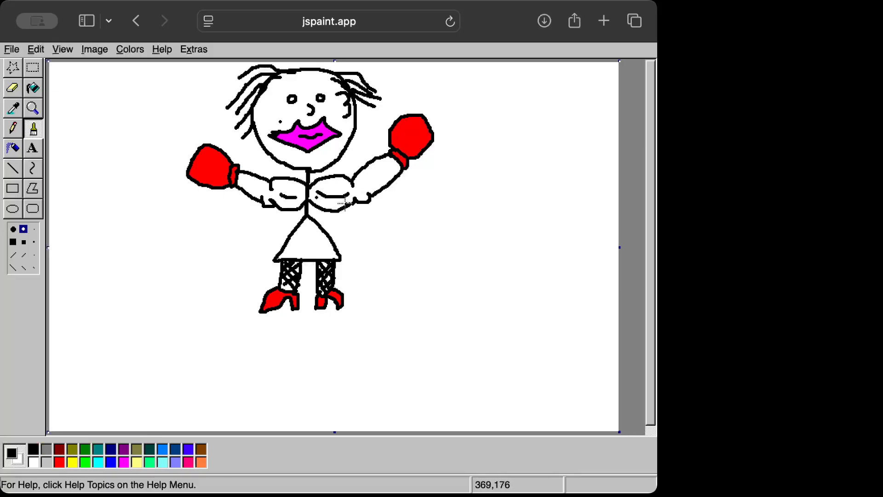
Fill the triangular skirt with bright green.
{"action": "left_click", "coordinate": [38, 91]}
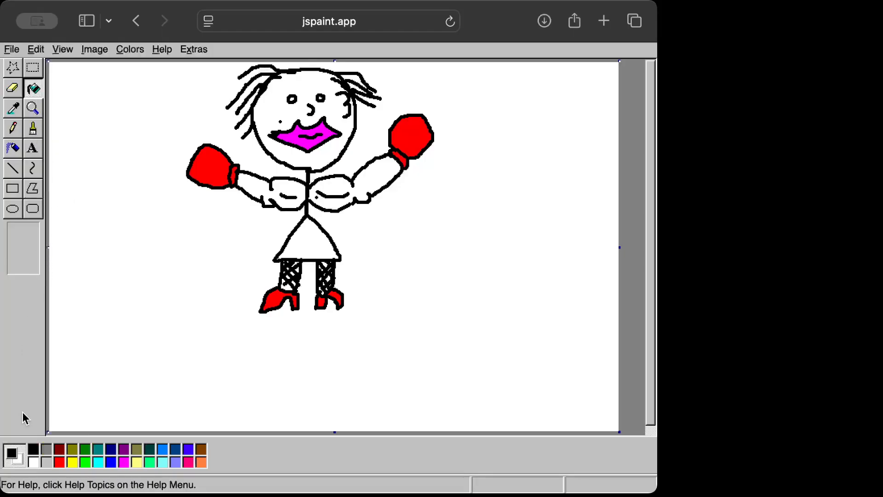
{"action": "left_click", "coordinate": [85, 450]}
{"action": "left_click", "coordinate": [84, 463]}
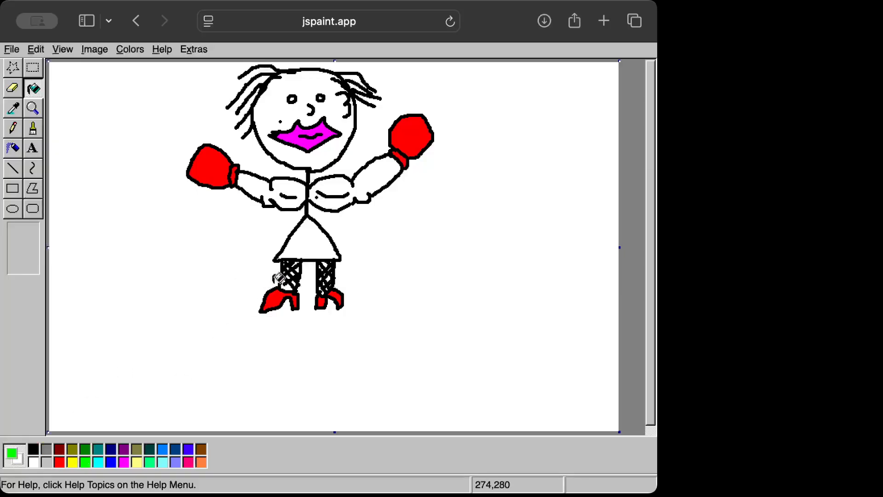
{"action": "left_click", "coordinate": [311, 242]}
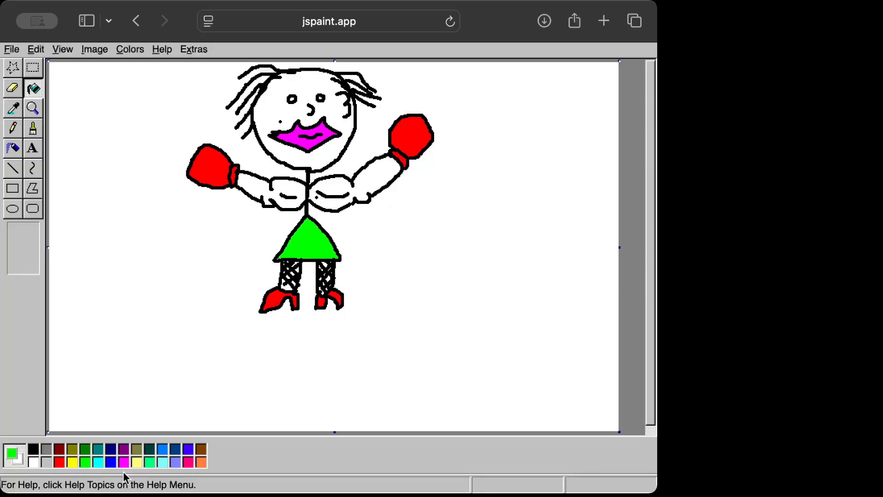
Fill the muscular arm on the right side of the figure with pale yellow.
{"action": "left_click", "coordinate": [72, 462]}
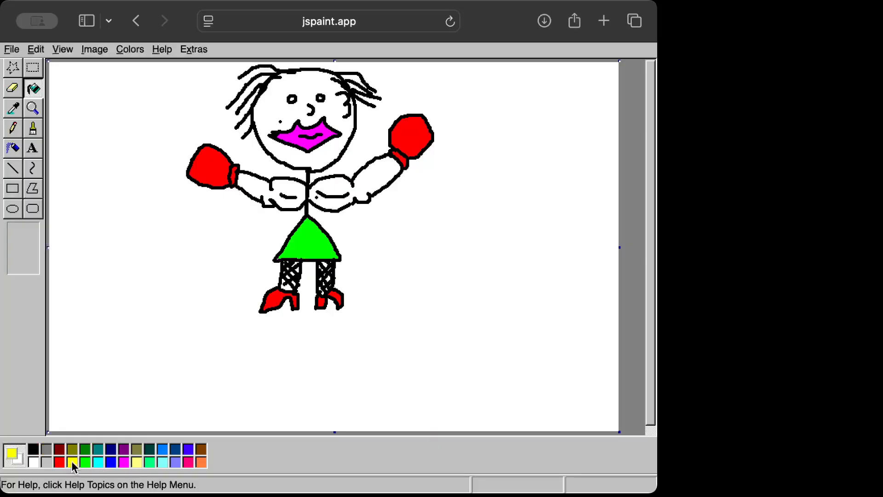
{"action": "left_click", "coordinate": [136, 462]}
{"action": "left_click", "coordinate": [389, 169]}
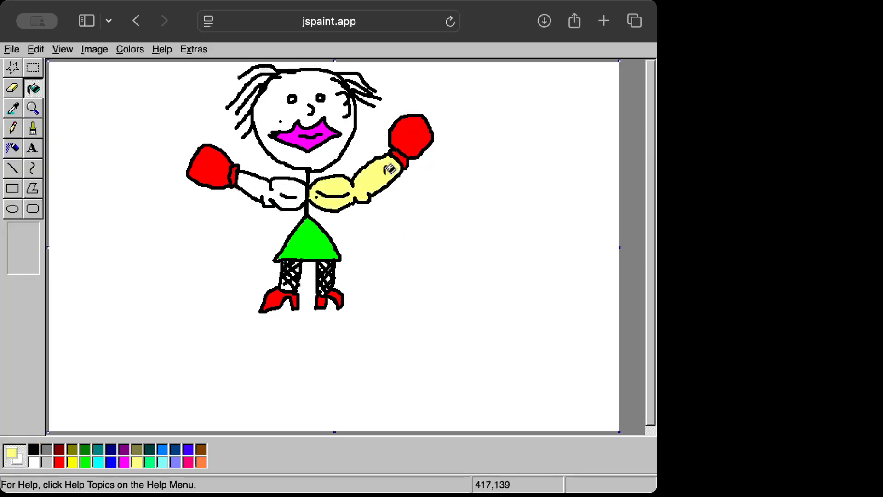
Fill the remaining white arm and the face with pale yellow, and colour the eyes red.
{"action": "left_click", "coordinate": [257, 184]}
{"action": "left_click", "coordinate": [330, 147]}
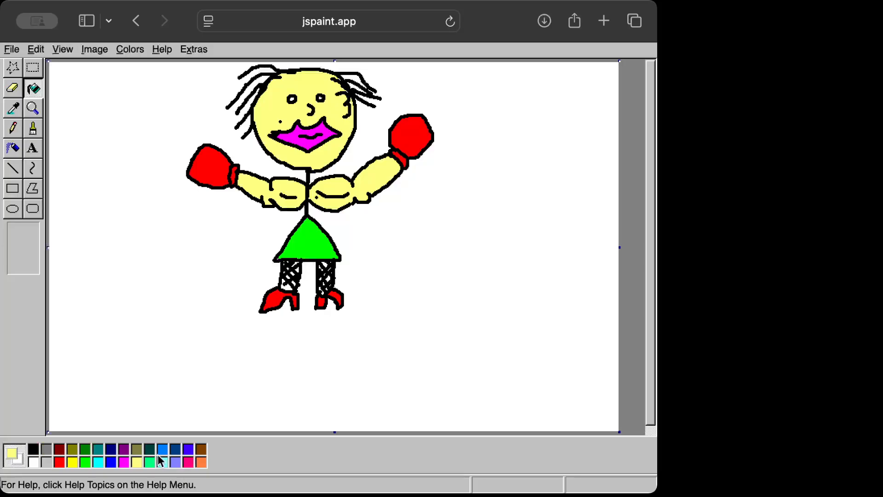
{"action": "left_click", "coordinate": [59, 461]}
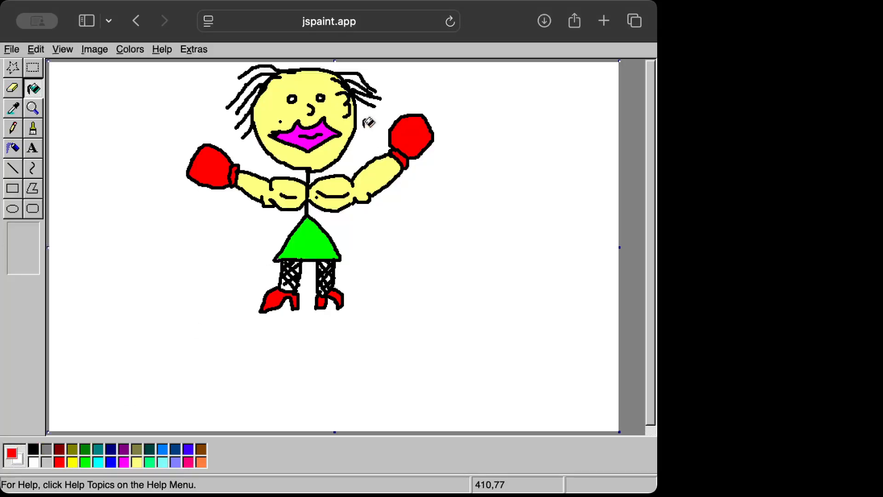
{"action": "left_click", "coordinate": [293, 99]}
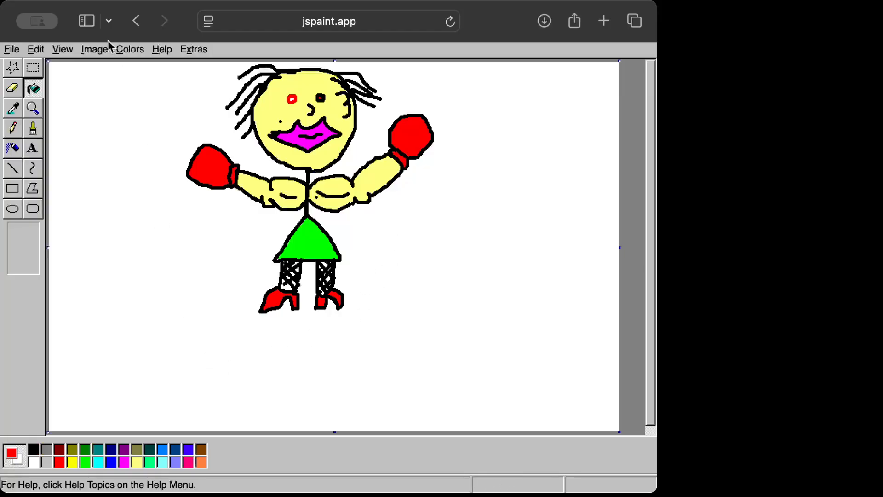
{"action": "left_click", "coordinate": [13, 147]}
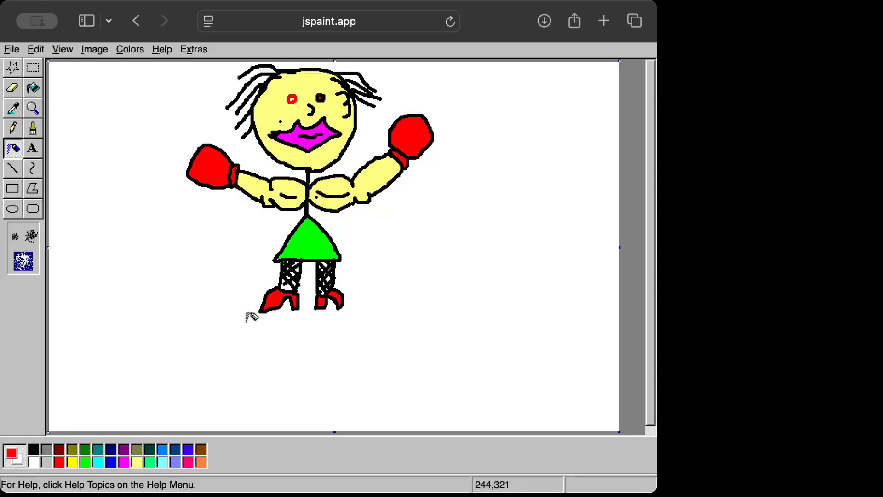
{"action": "left_click_drag", "start_coordinate": [245, 321], "coordinate": [306, 312]}
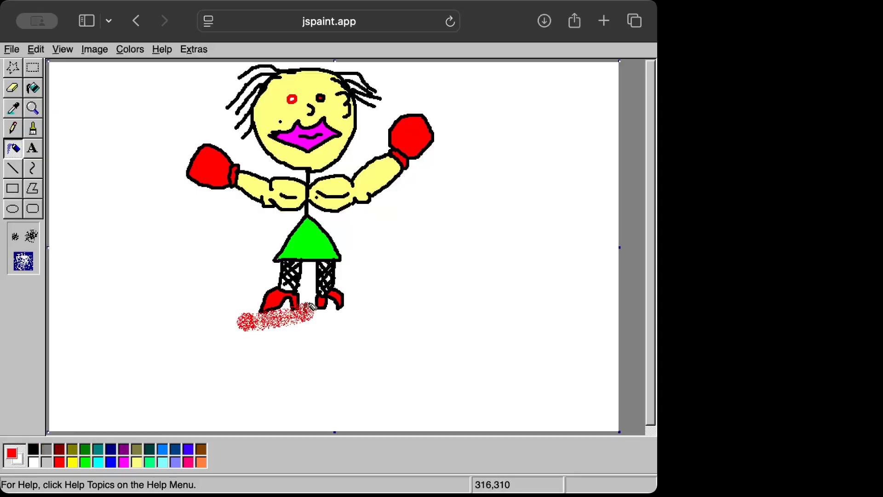
{"action": "key", "text": "ctrl+z"}
{"action": "left_click", "coordinate": [47, 462]}
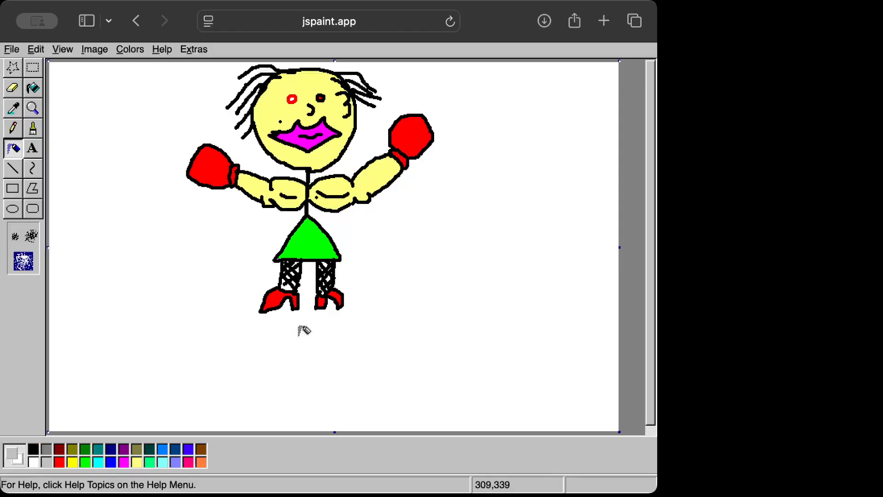
{"action": "mouse_move", "coordinate": [252, 324]}
{"action": "left_mouse_down"}
{"action": "mouse_move", "coordinate": [338, 300]}
{"action": "mouse_move", "coordinate": [231, 266]}
{"action": "mouse_move", "coordinate": [357, 257]}
{"action": "mouse_move", "coordinate": [341, 238]}
{"action": "mouse_move", "coordinate": [257, 221]}
{"action": "mouse_move", "coordinate": [358, 191]}
{"action": "mouse_move", "coordinate": [266, 164]}
{"action": "mouse_move", "coordinate": [266, 154]}
{"action": "mouse_move", "coordinate": [430, 91]}
{"action": "mouse_move", "coordinate": [273, 88]}
{"action": "mouse_move", "coordinate": [317, 72]}
{"action": "mouse_move", "coordinate": [277, 59]}
{"action": "left_mouse_up"}
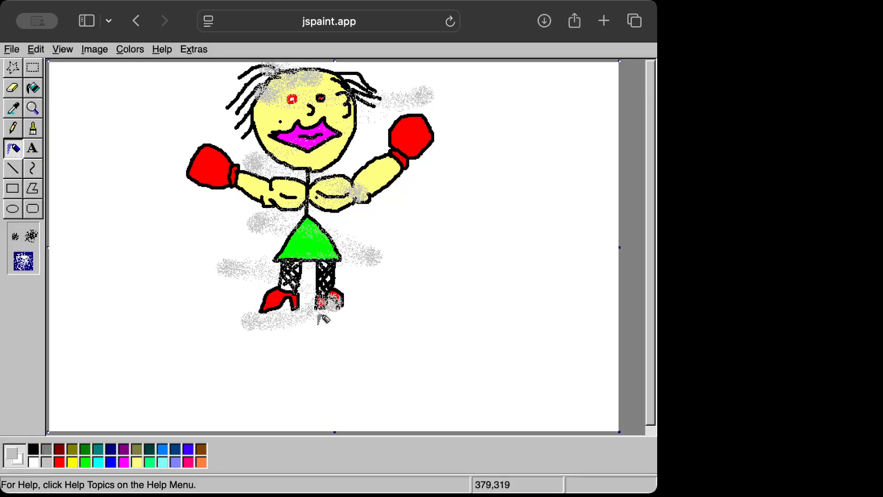
{"action": "key", "text": "ctrl+z"}
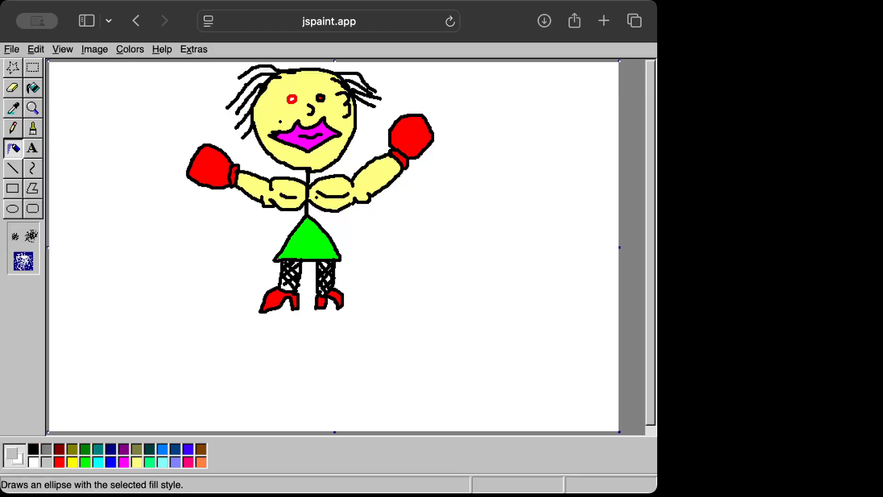
Fill the white background around the figure with bright yellow.
{"action": "left_click", "coordinate": [35, 90]}
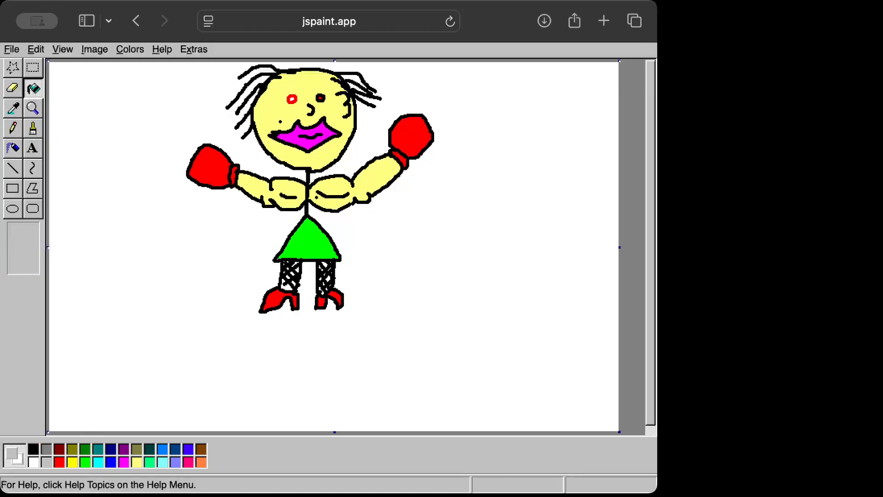
{"action": "left_click", "coordinate": [72, 461]}
{"action": "left_click", "coordinate": [215, 240]}
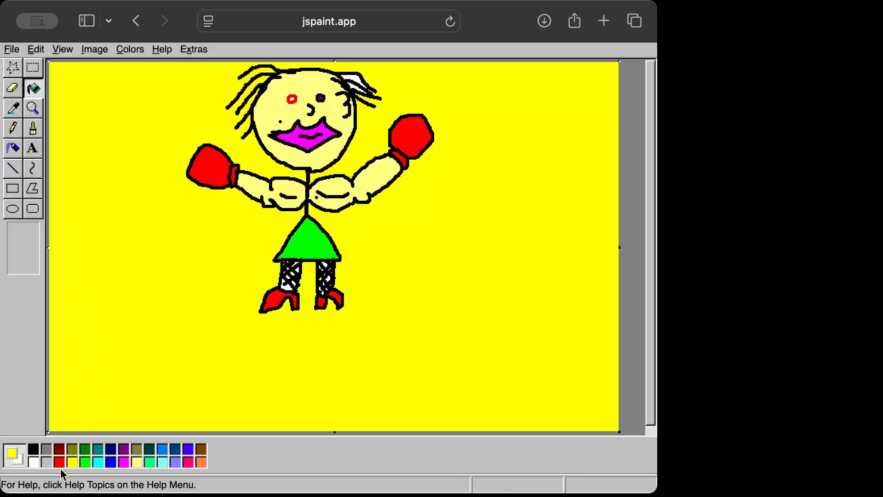
Airbrush light grey smoke in a wide zigzag across the figure from the shoes up to the hair.
{"action": "left_click", "coordinate": [47, 461]}
{"action": "left_click", "coordinate": [245, 316]}
{"action": "key", "text": "super+z"}
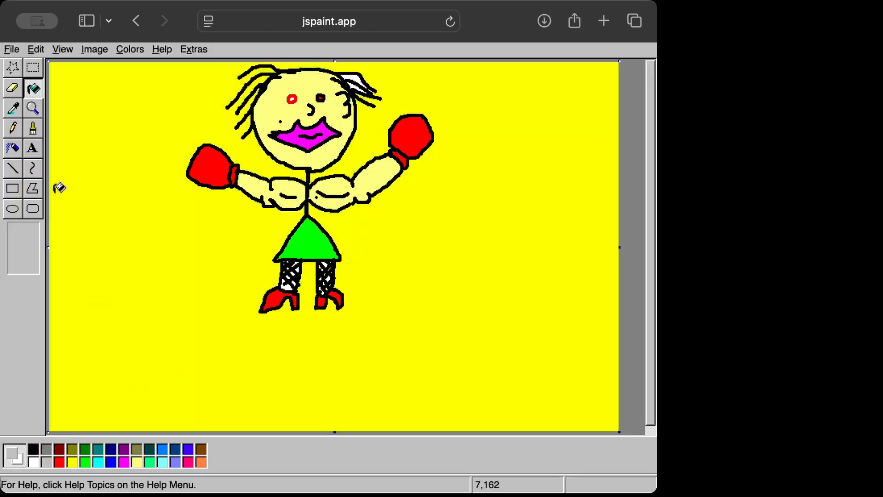
{"action": "left_click", "coordinate": [14, 148]}
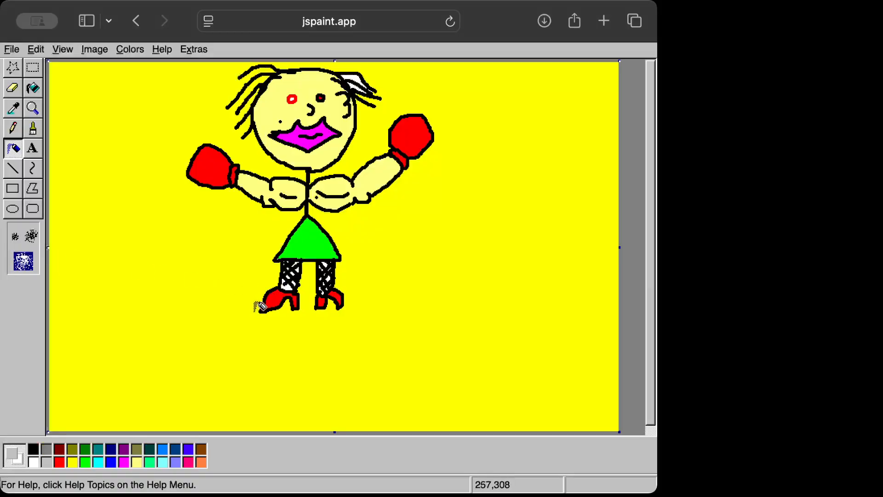
{"action": "mouse_move", "coordinate": [260, 307]}
{"action": "left_mouse_down"}
{"action": "mouse_move", "coordinate": [352, 277]}
{"action": "mouse_move", "coordinate": [312, 260]}
{"action": "mouse_move", "coordinate": [227, 249]}
{"action": "mouse_move", "coordinate": [405, 198]}
{"action": "mouse_move", "coordinate": [245, 182]}
{"action": "mouse_move", "coordinate": [373, 149]}
{"action": "mouse_move", "coordinate": [257, 124]}
{"action": "mouse_move", "coordinate": [374, 107]}
{"action": "mouse_move", "coordinate": [245, 93]}
{"action": "mouse_move", "coordinate": [347, 76]}
{"action": "mouse_move", "coordinate": [323, 75]}
{"action": "left_mouse_up"}
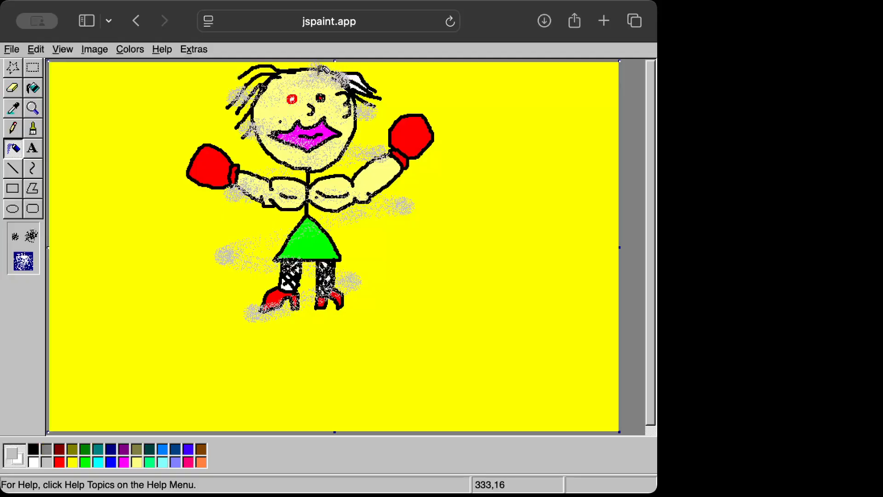
Add a light grey text label about 142 by 60 pixels below the shoes reading "Smoke Show Romance Partner".
{"action": "left_click", "coordinate": [32, 148]}
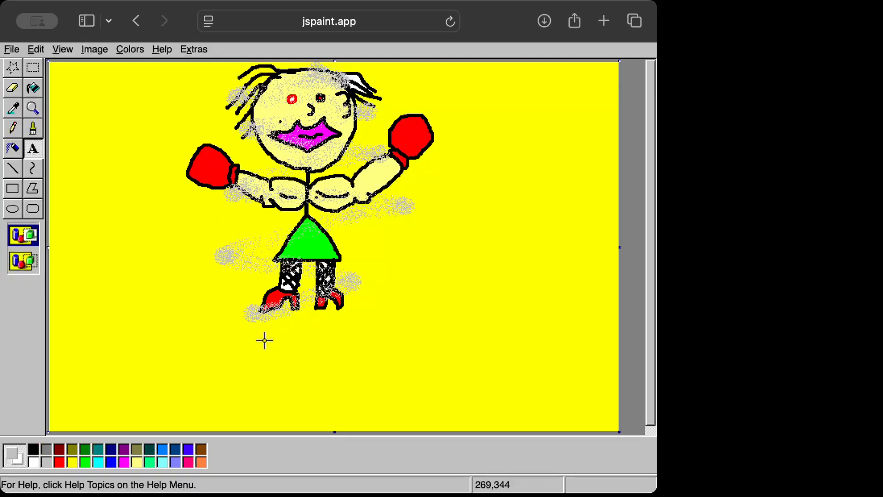
{"action": "left_click_drag", "start_coordinate": [244, 332], "coordinate": [358, 378]}
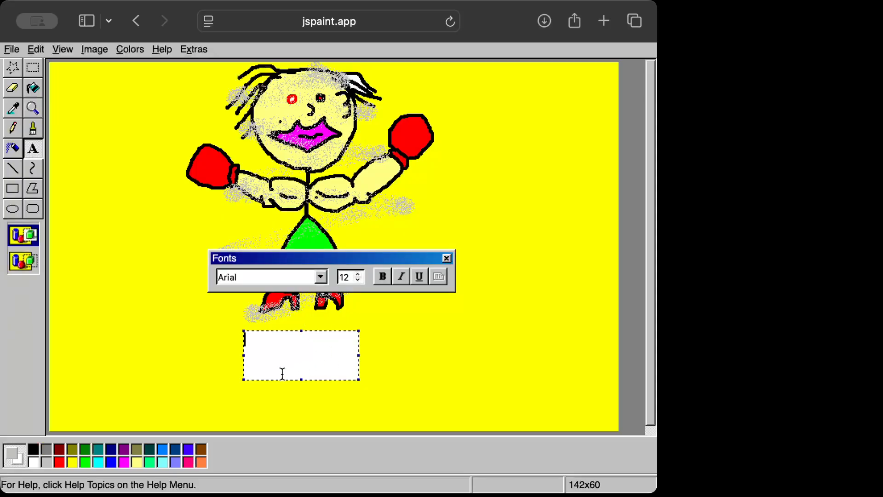
{"action": "type", "text": "Smo"}
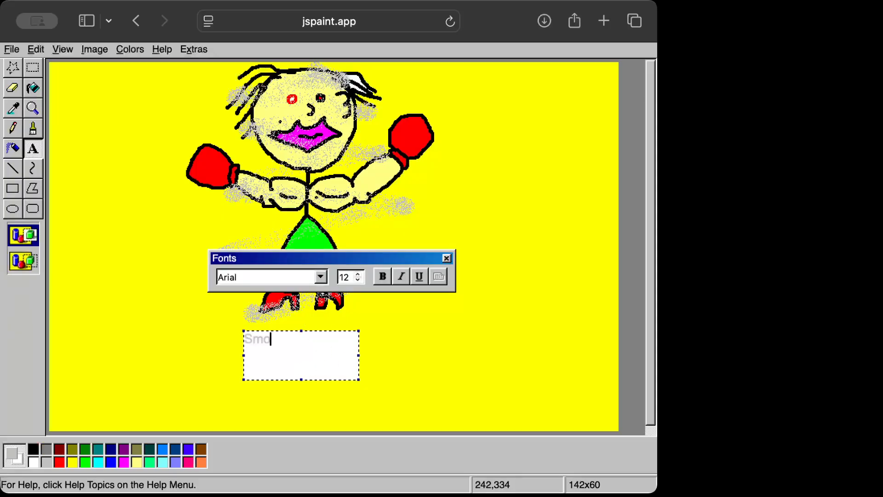
{"action": "type", "text": "ke Show RO"}
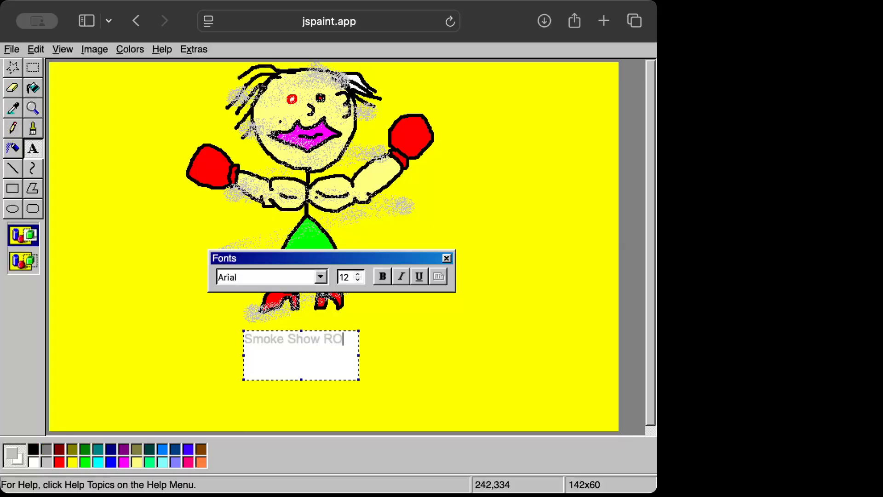
{"action": "type", "text": "manc"}
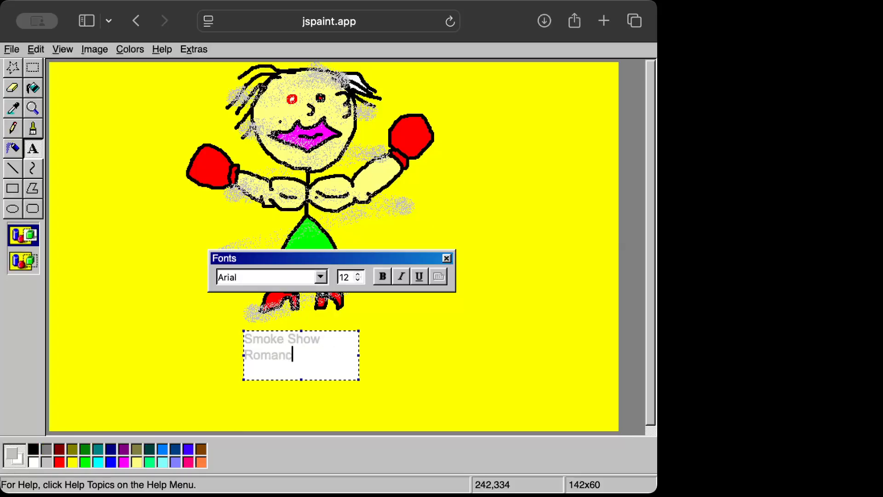
{"action": "type", "text": "e Partner"}
{"action": "left_click", "coordinate": [443, 373]}
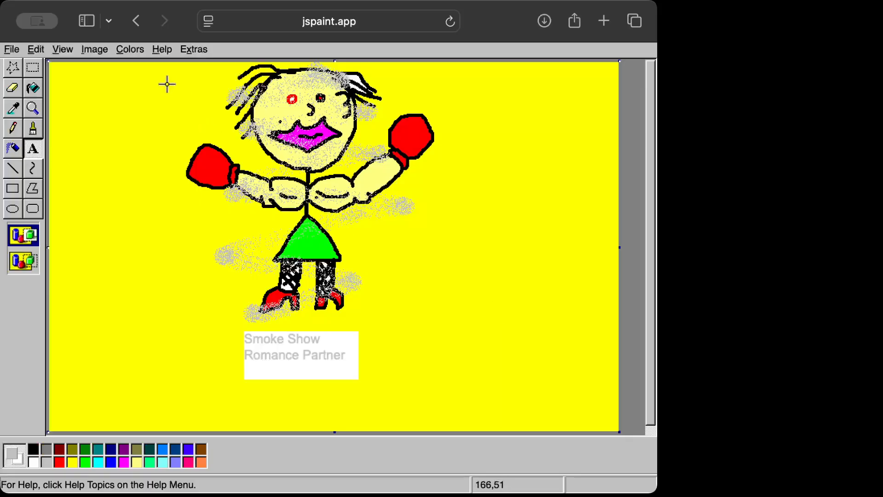
Brush the character's name in large dark red handwritten letters on the yellow background beside the figure's legs.
{"action": "left_click", "coordinate": [32, 129]}
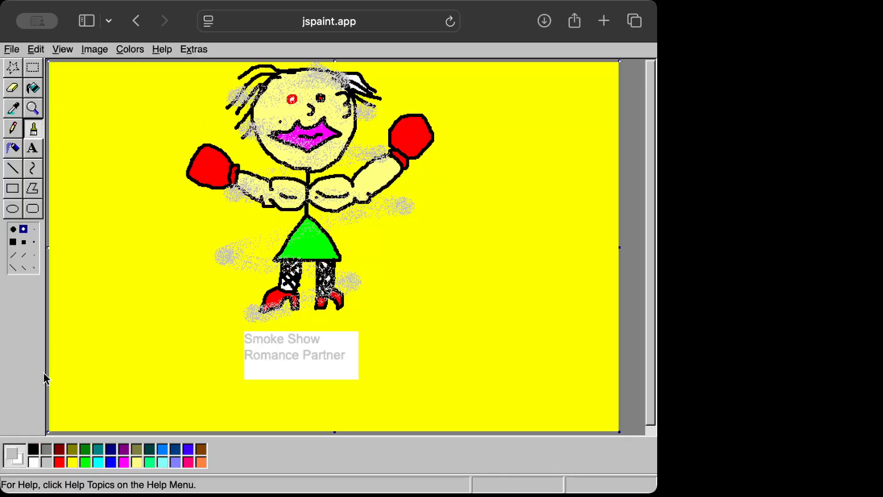
{"action": "left_click", "coordinate": [60, 448]}
{"action": "mouse_move", "coordinate": [396, 254]}
{"action": "left_mouse_down"}
{"action": "mouse_move", "coordinate": [401, 287]}
{"action": "mouse_move", "coordinate": [394, 250]}
{"action": "mouse_move", "coordinate": [426, 257]}
{"action": "mouse_move", "coordinate": [419, 286]}
{"action": "mouse_move", "coordinate": [496, 290]}
{"action": "mouse_move", "coordinate": [508, 270]}
{"action": "mouse_move", "coordinate": [521, 293]}
{"action": "mouse_move", "coordinate": [522, 274]}
{"action": "mouse_move", "coordinate": [558, 290]}
{"action": "mouse_move", "coordinate": [533, 318]}
{"action": "left_mouse_up"}
{"action": "left_click", "coordinate": [528, 258]}
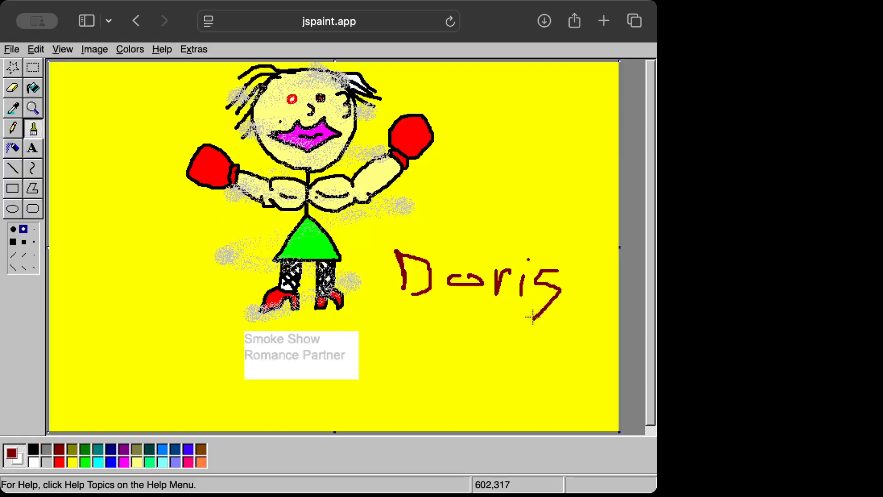